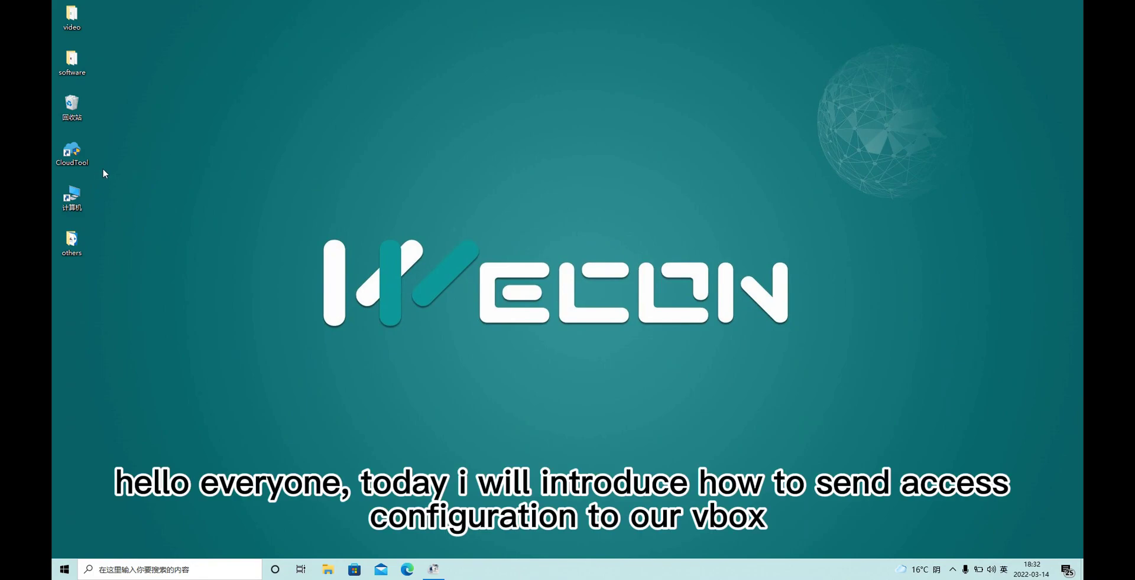
# - Launch CloudTool from its desktop icon to reach the V-BOX connection tools page
pyautogui.doubleClick(86, 157)
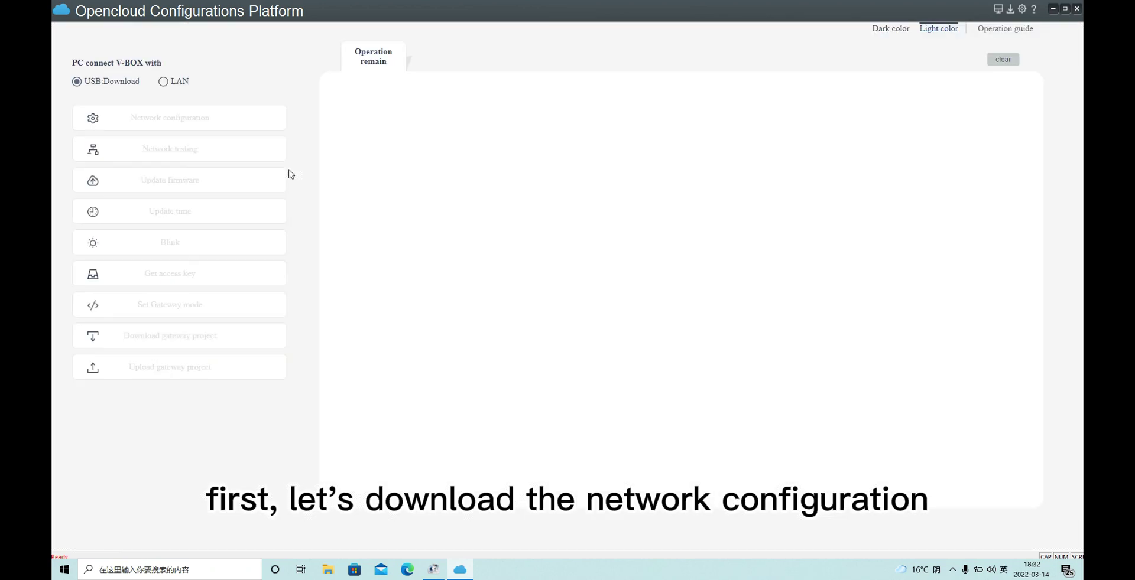
# - Download the China-server network configuration to the V-BOX, then copy its machine code
pyautogui.click(189, 118)
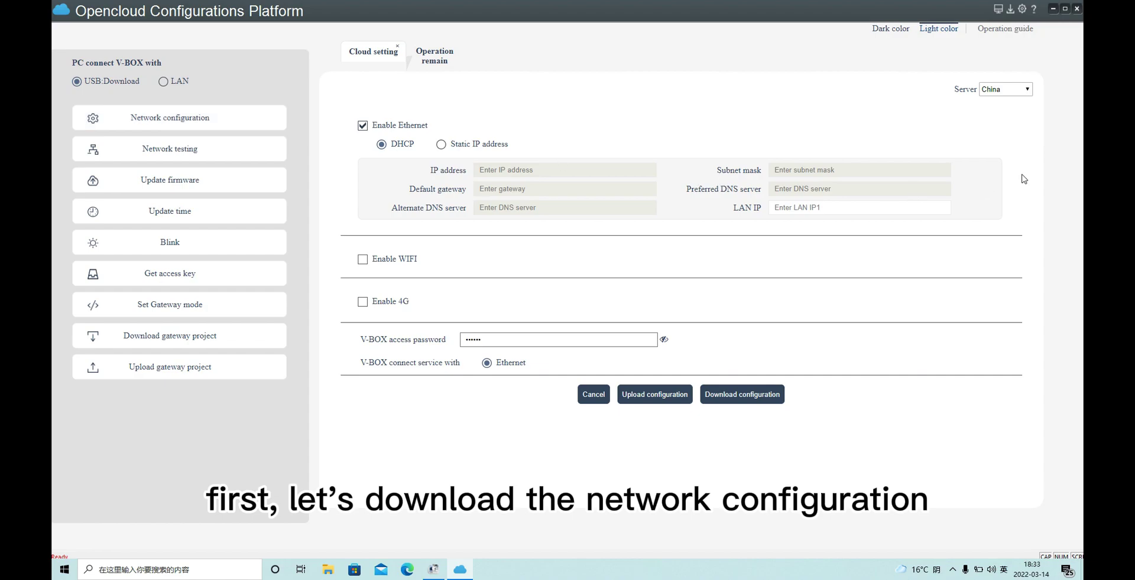
pyautogui.click(1008, 92)
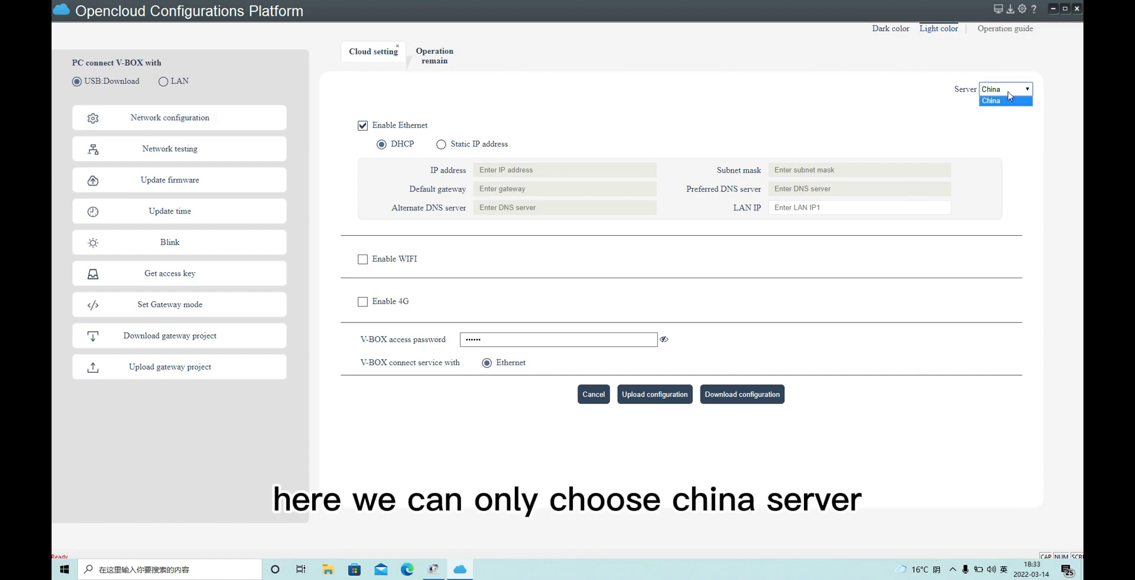
pyautogui.click(1008, 100)
pyautogui.click(757, 394)
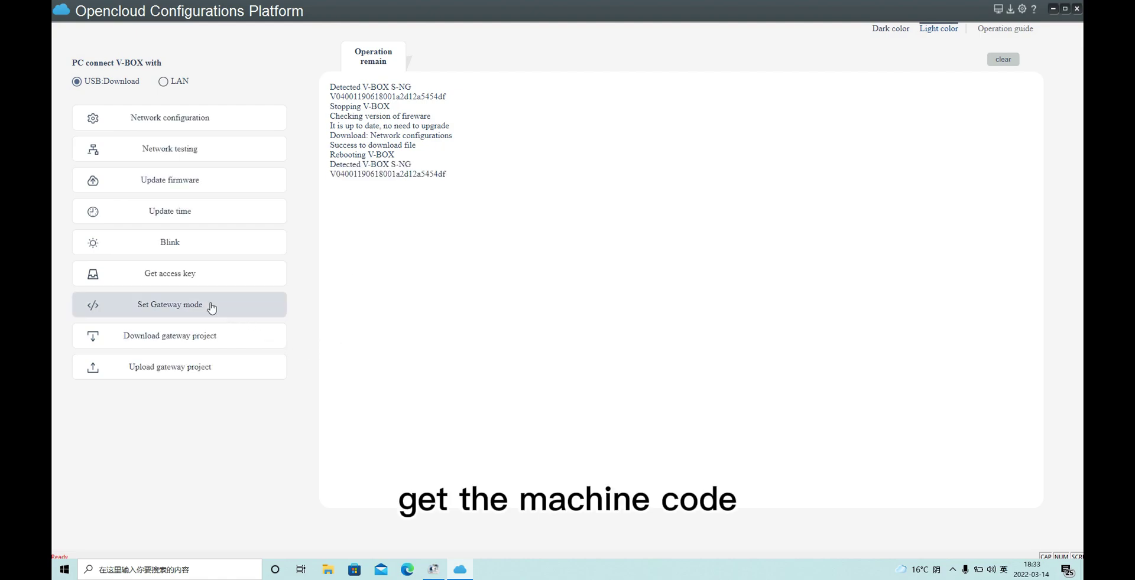
pyautogui.click(218, 282)
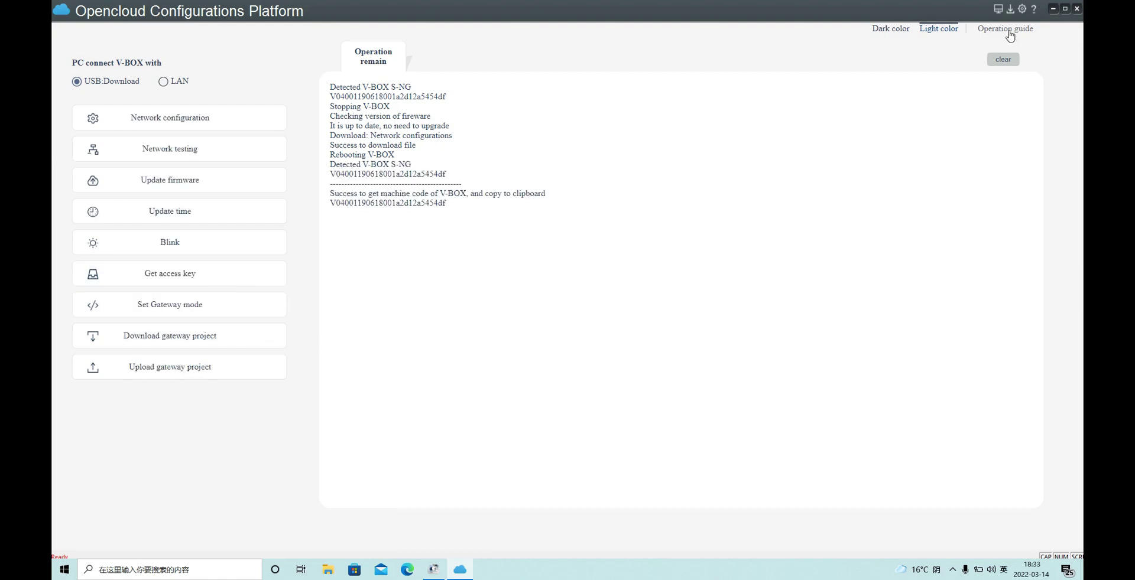
# - Log in to the cloud platform with the administration account name and password
pyautogui.click(998, 12)
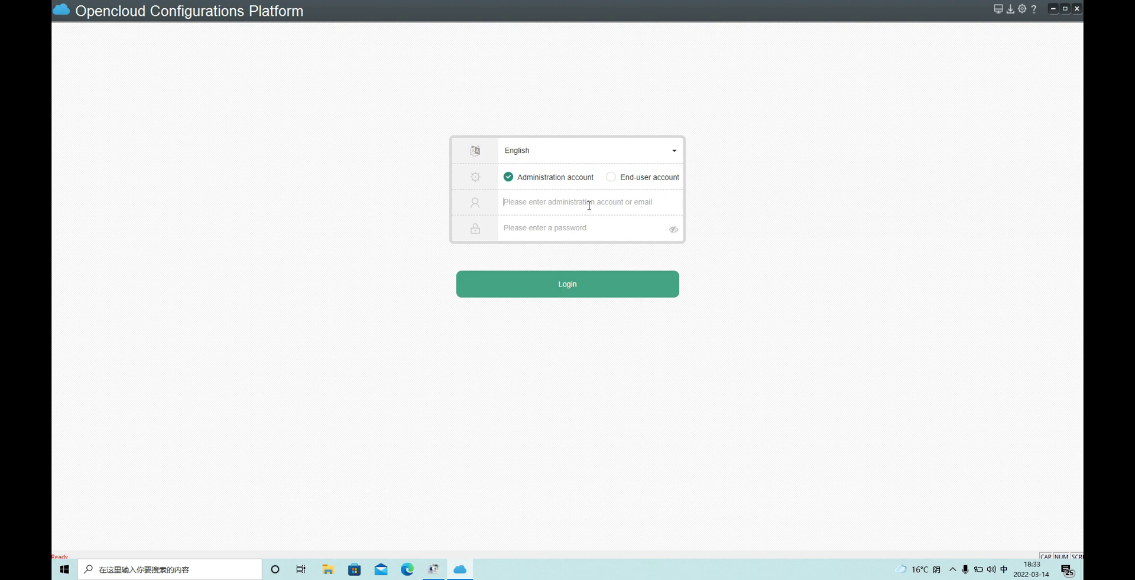
pyautogui.click(527, 198)
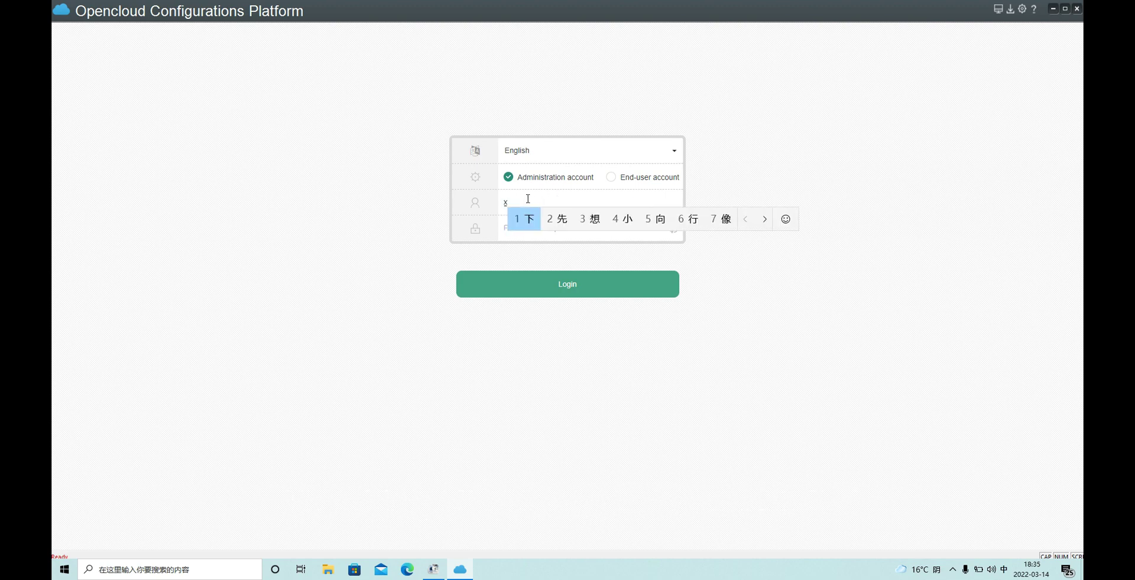
pyautogui.press('shift')
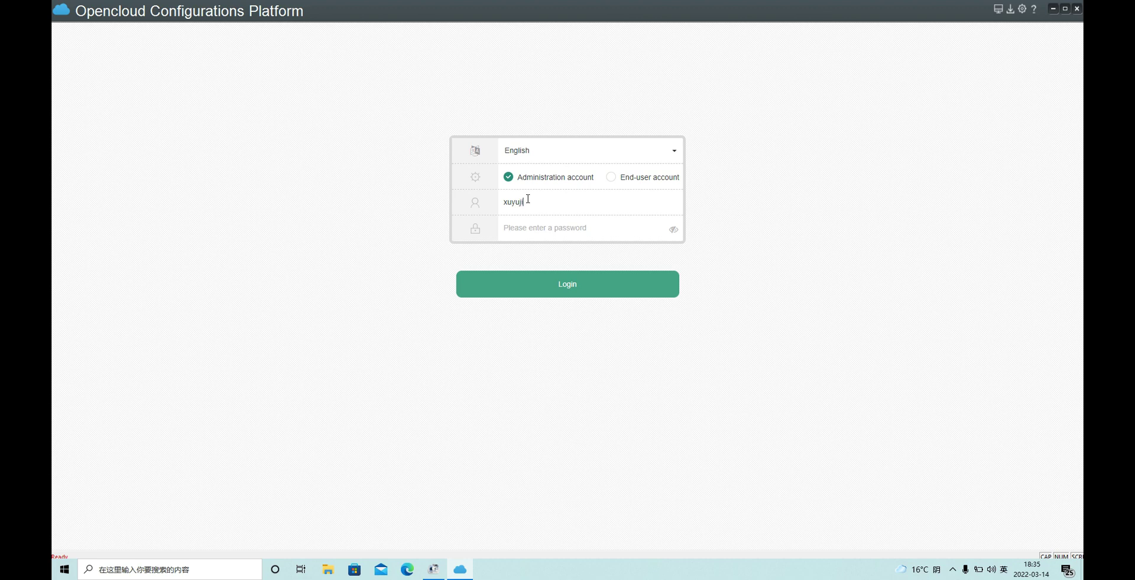
pyautogui.click(554, 224)
pyautogui.write('123456')
pyautogui.click(577, 284)
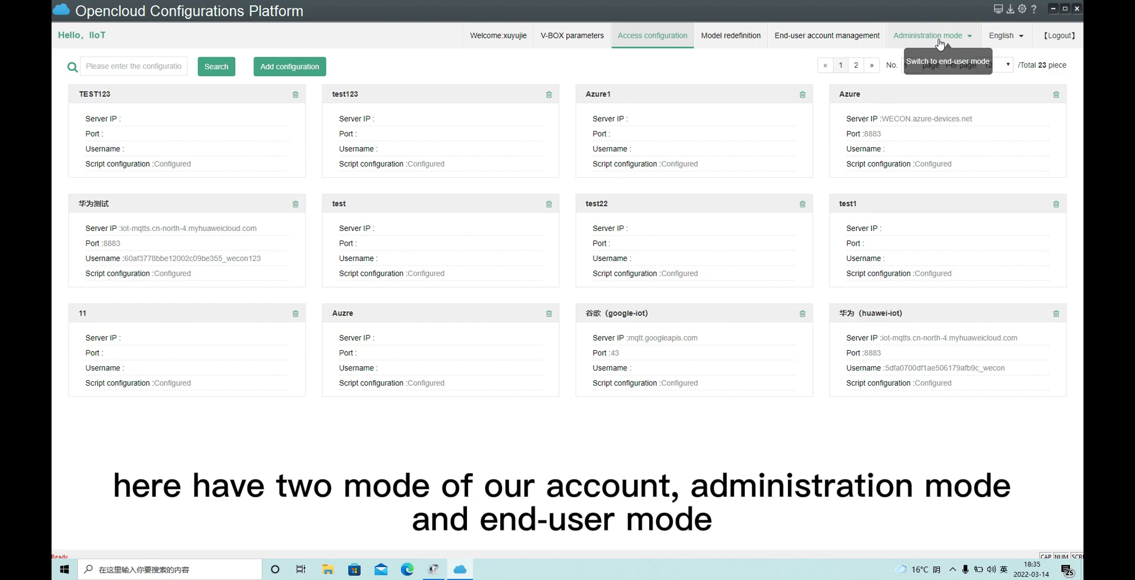
pyautogui.click(966, 67)
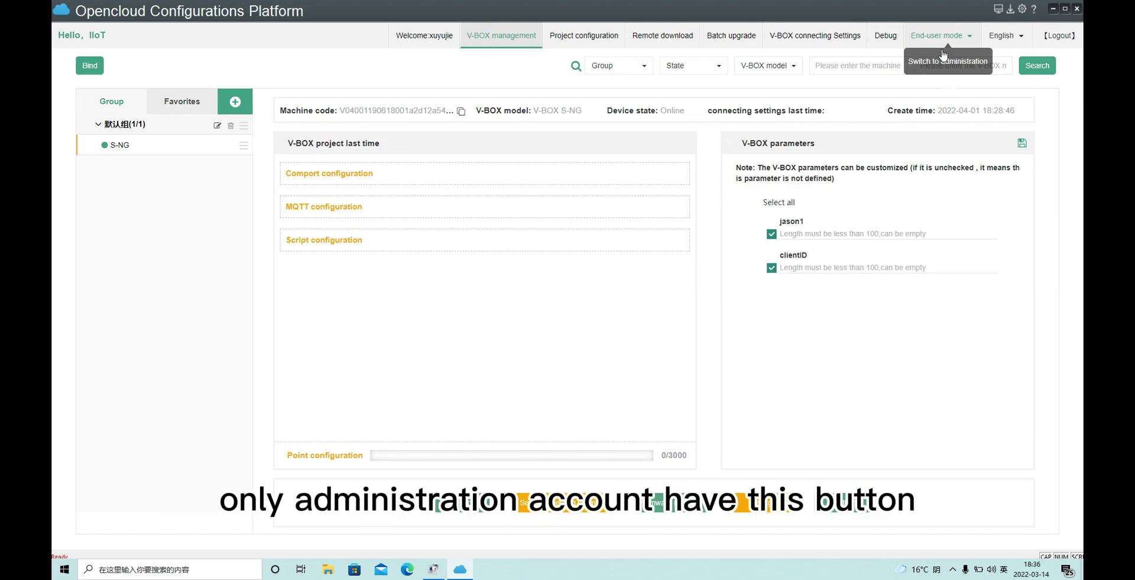
pyautogui.click(947, 55)
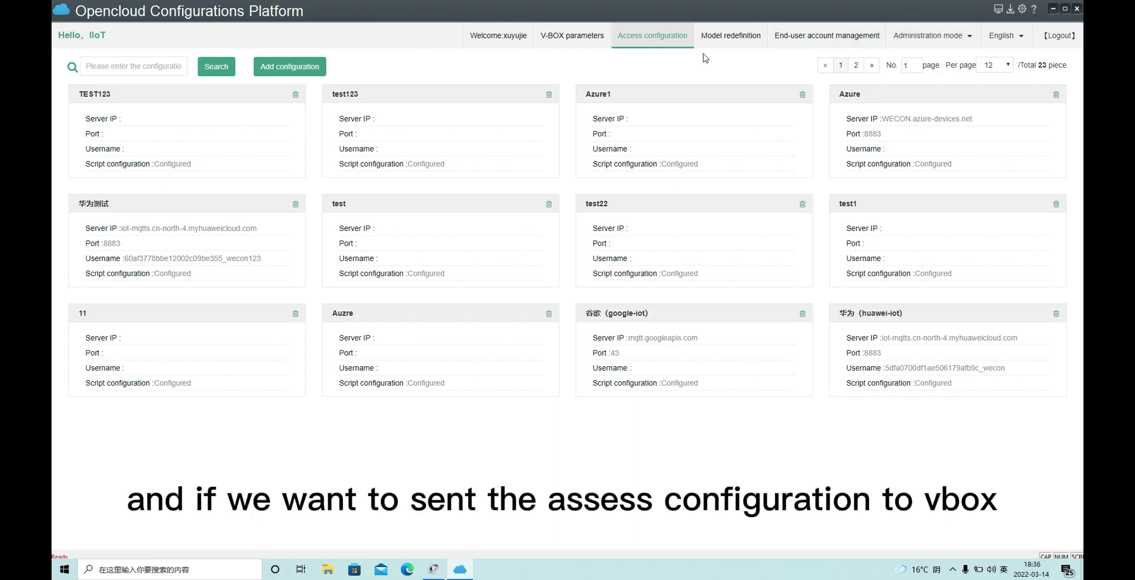
pyautogui.moveTo(915, 40)
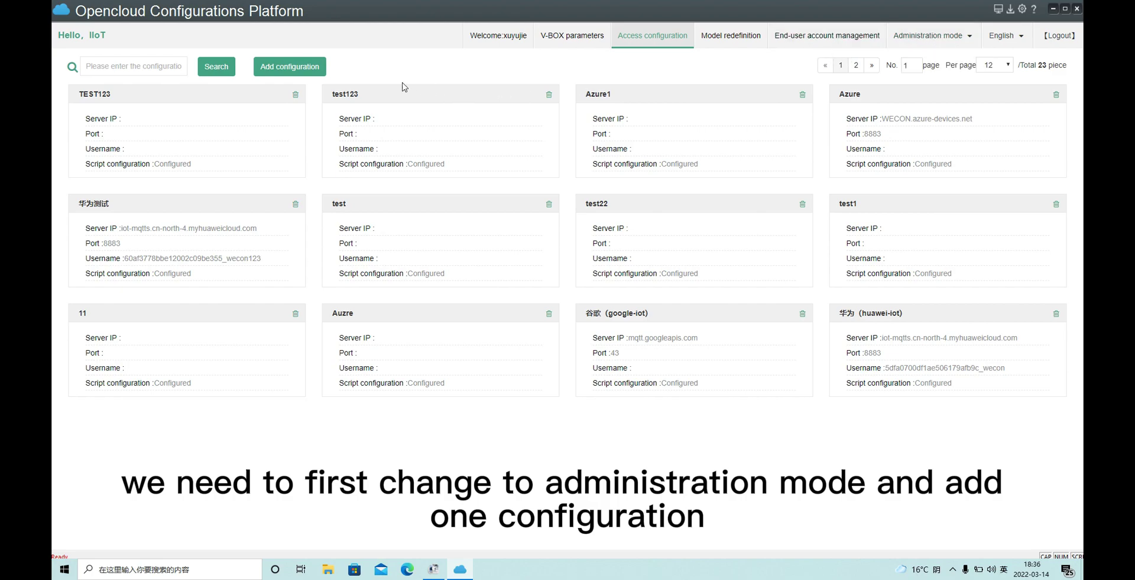
# - Add and save a new access configuration named TEST12345
pyautogui.click(299, 71)
pyautogui.write('TEST1')
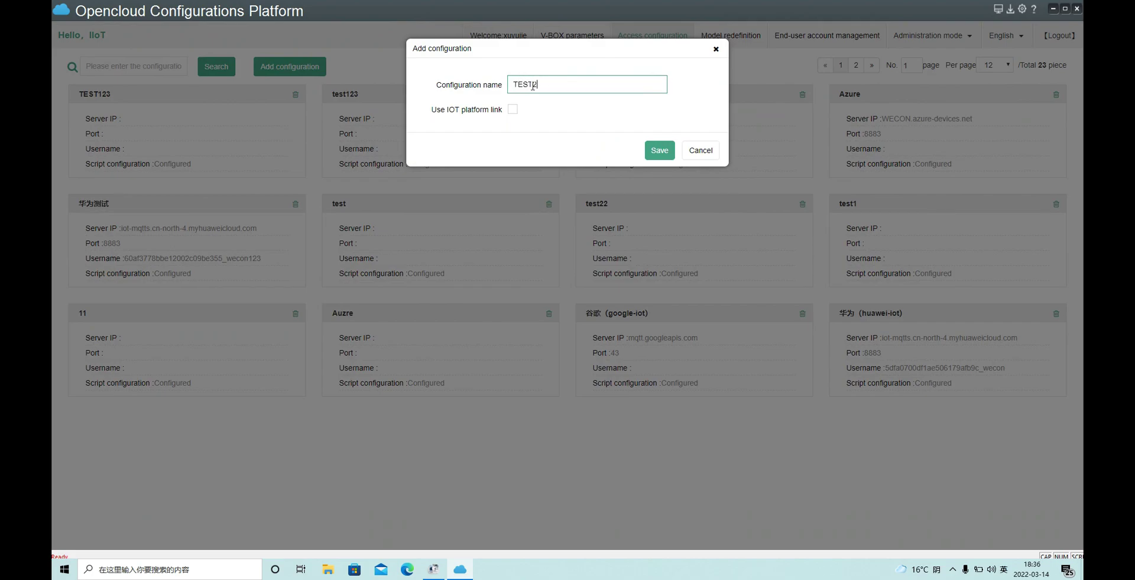
pyautogui.write('2345')
pyautogui.click(659, 151)
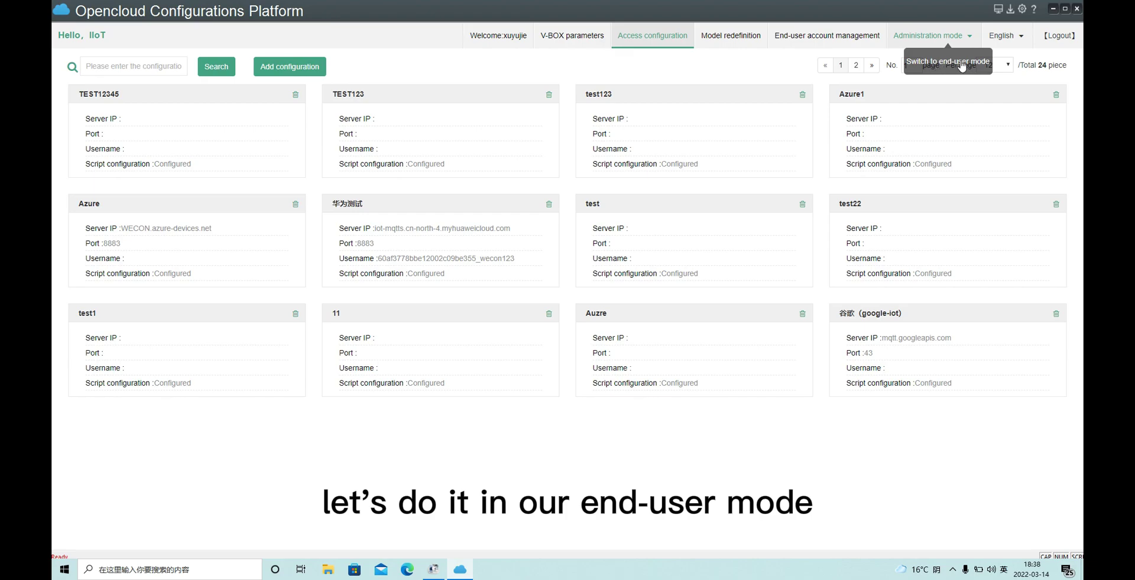
# - Switch to end-user mode and create project AWS bound to TEST12345 for model V-BOX S-NG
pyautogui.click(948, 64)
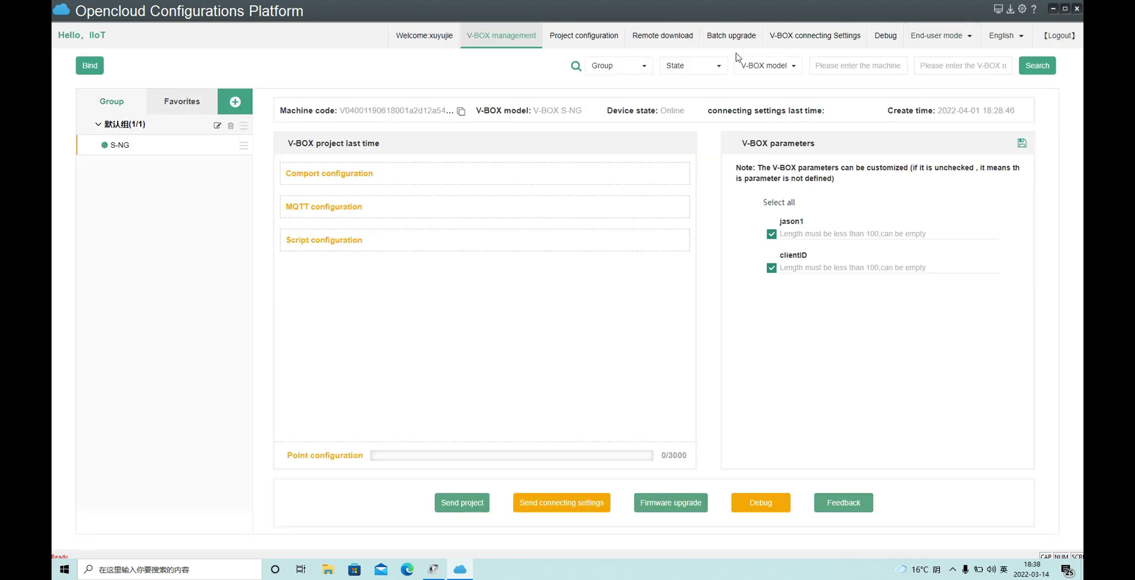
pyautogui.click(592, 43)
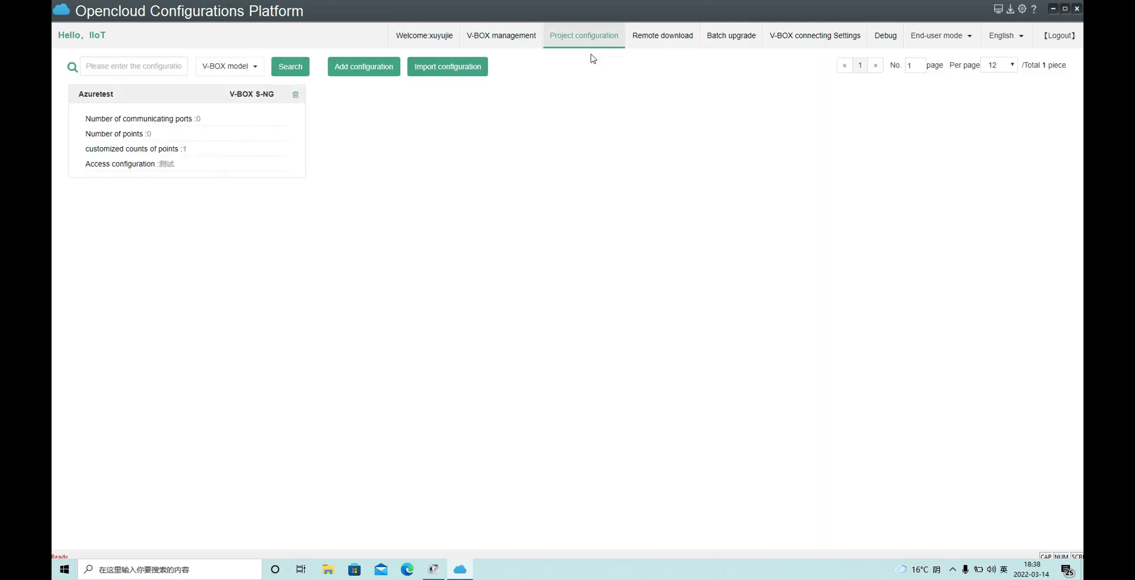
pyautogui.click(368, 73)
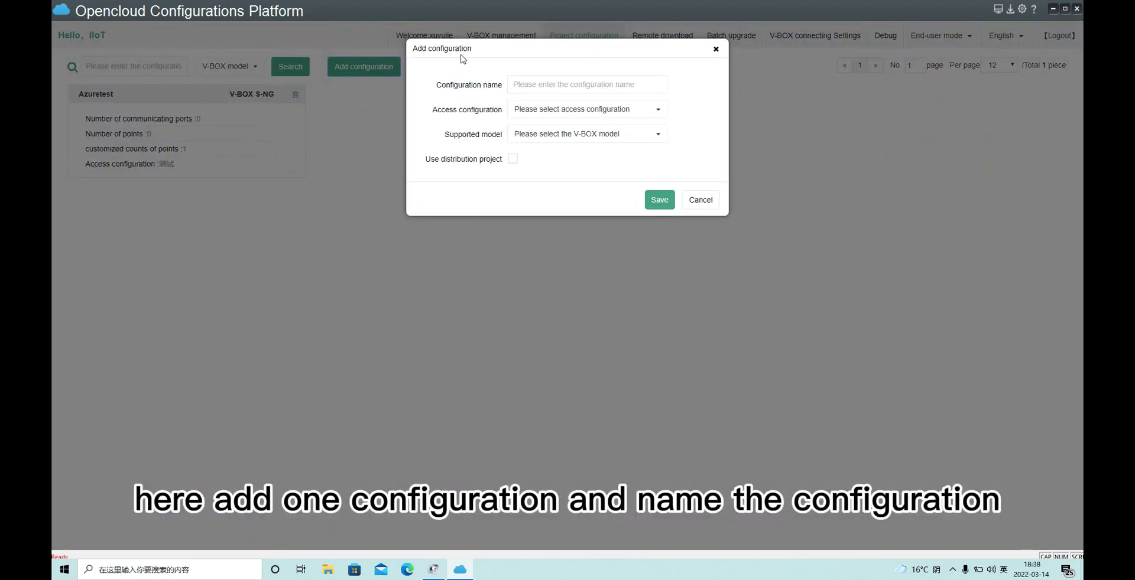
pyautogui.click(546, 84)
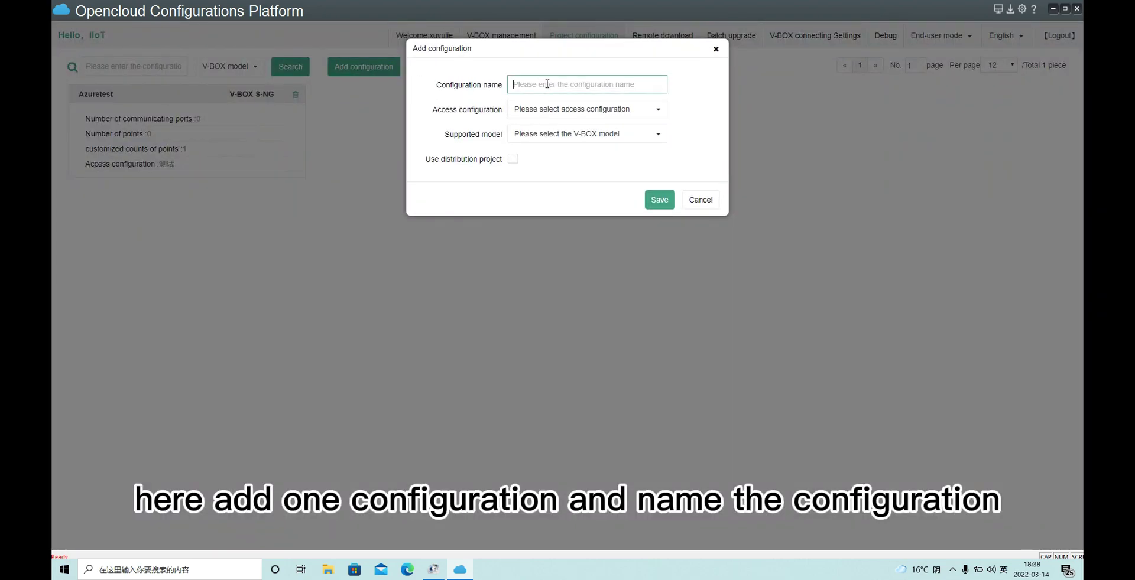
pyautogui.write('AWS')
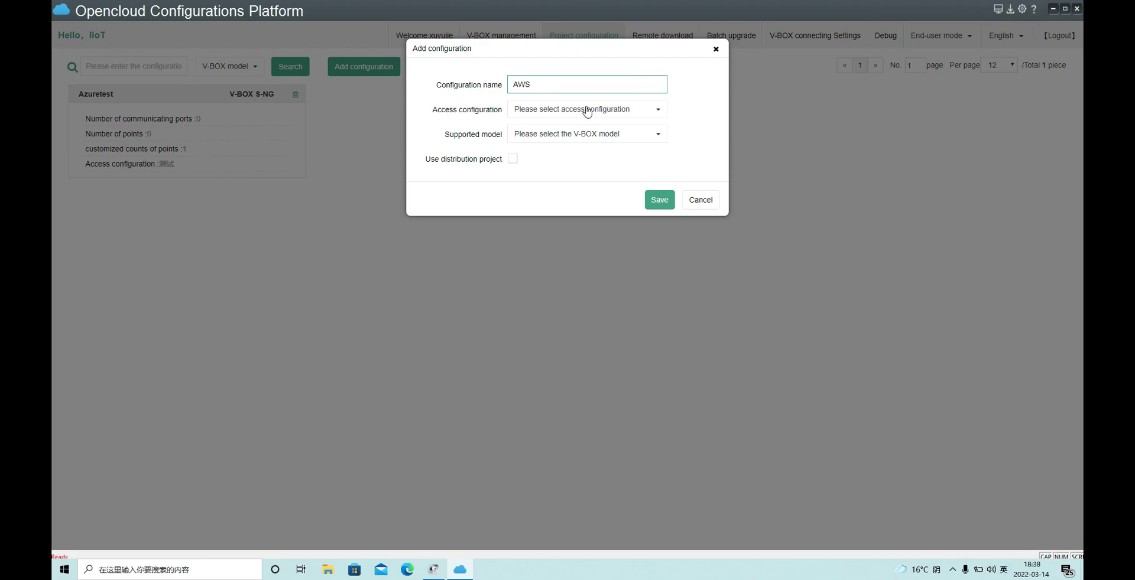
pyautogui.click(588, 110)
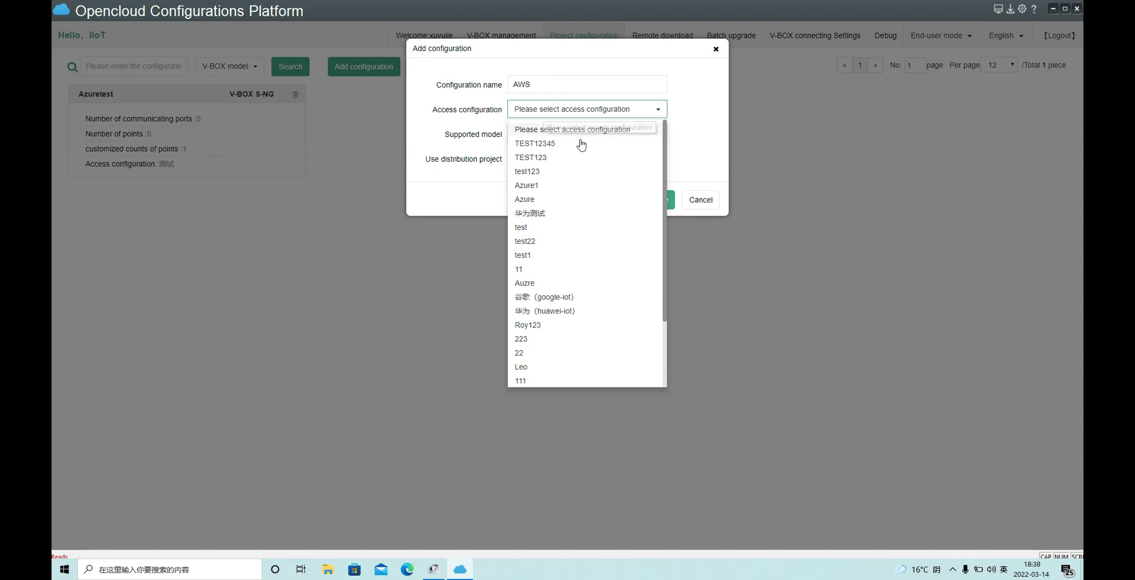
pyautogui.click(541, 144)
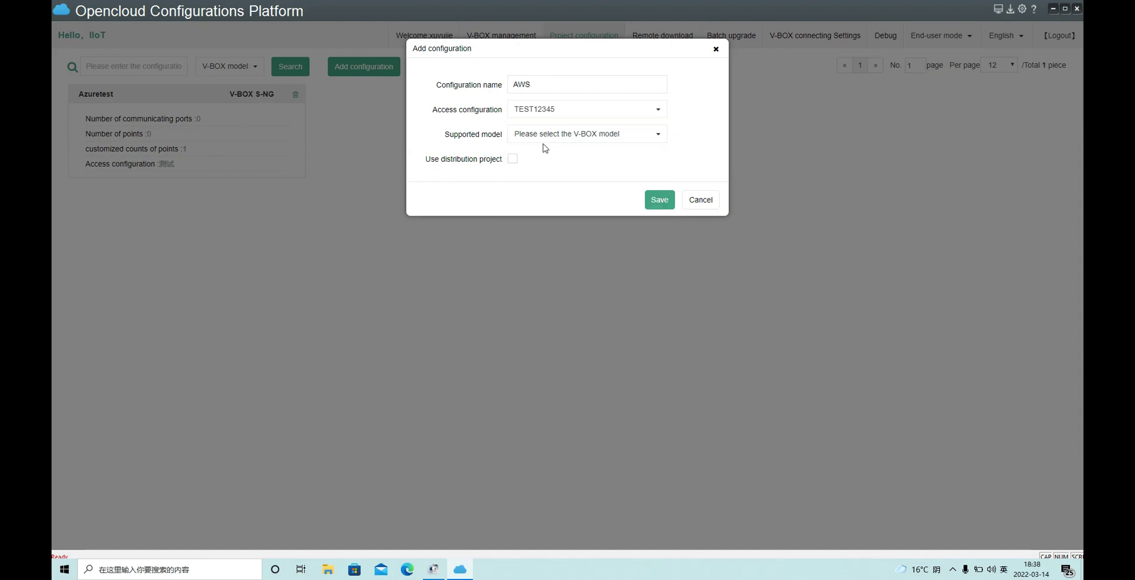
pyautogui.click(600, 138)
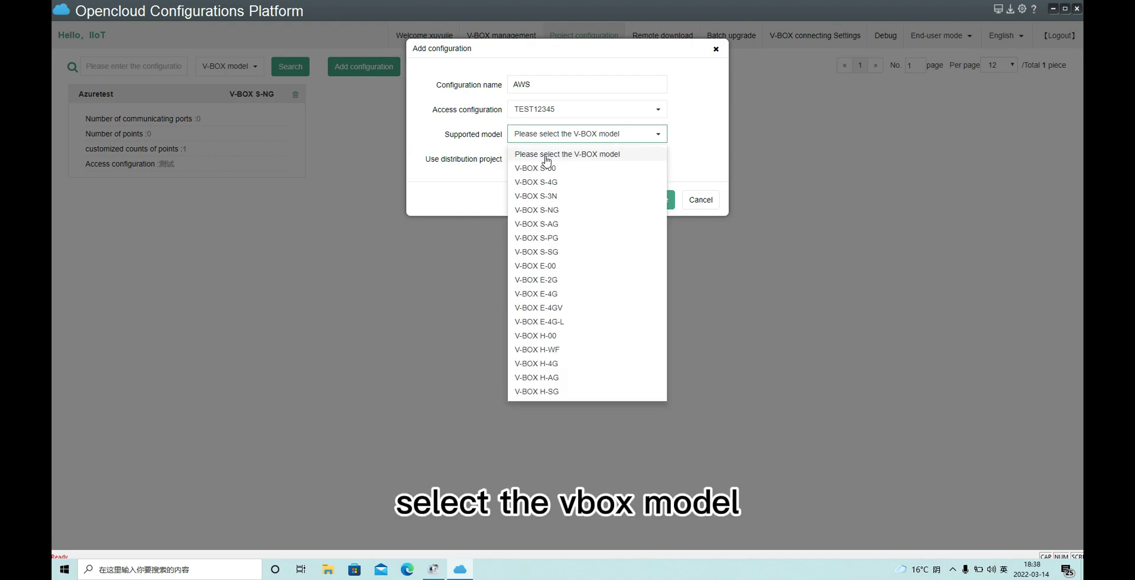
pyautogui.click(563, 213)
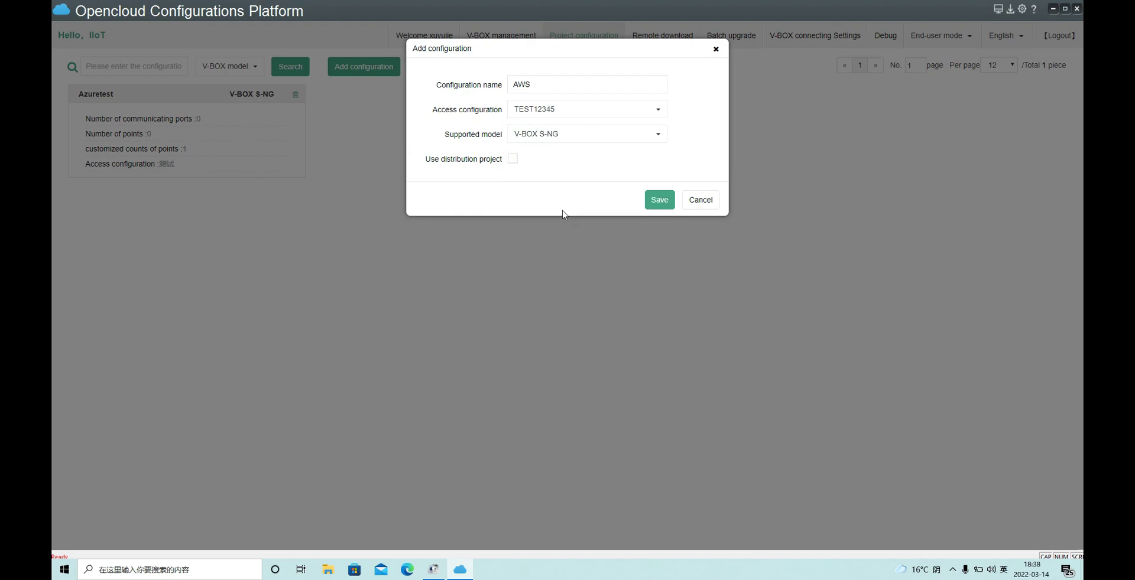
pyautogui.click(660, 201)
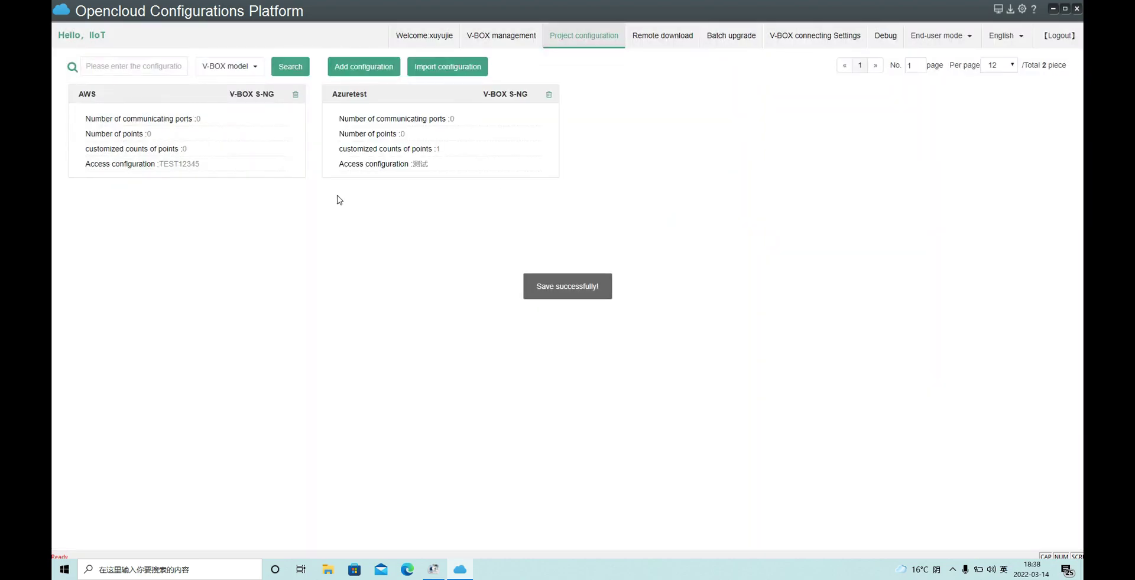
# - Open the AWS project, browse its tabs, cancel a New Port dialog, and show Point configuration
pyautogui.click(264, 152)
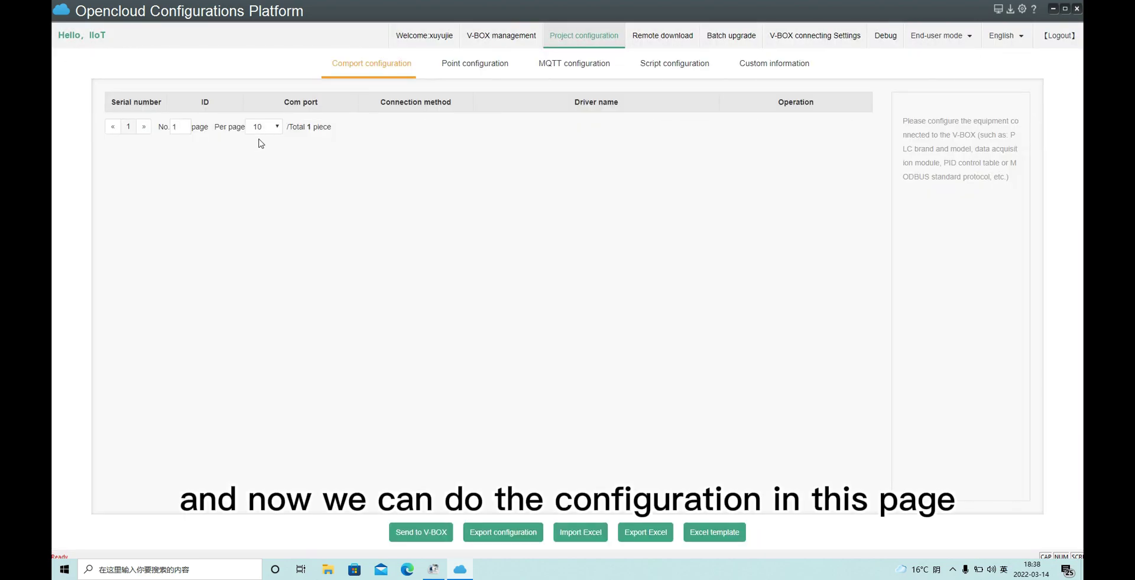
pyautogui.click(452, 71)
pyautogui.click(556, 65)
pyautogui.click(395, 70)
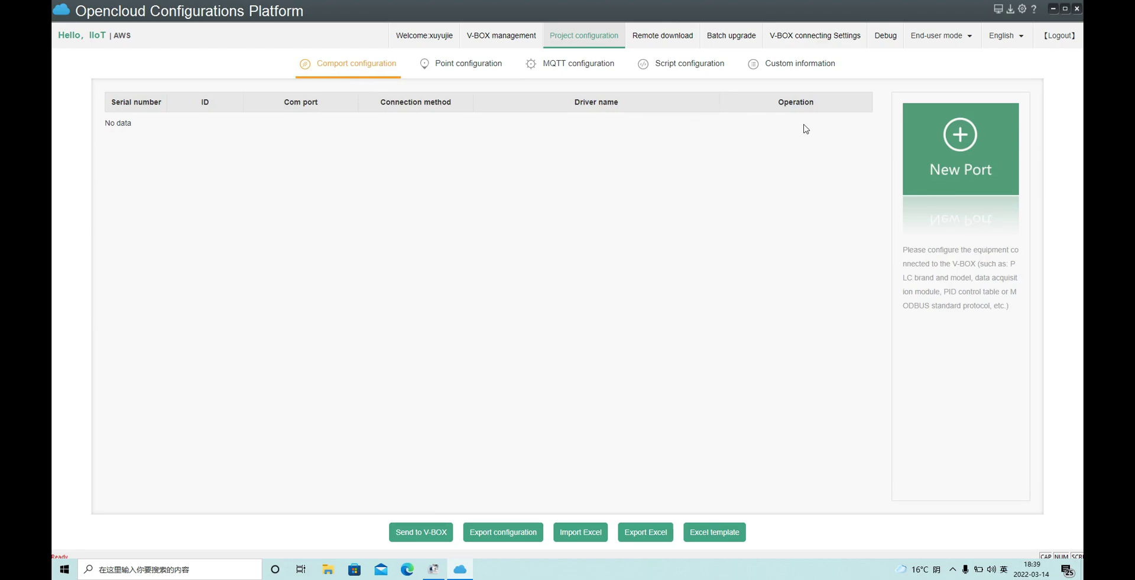
pyautogui.click(958, 134)
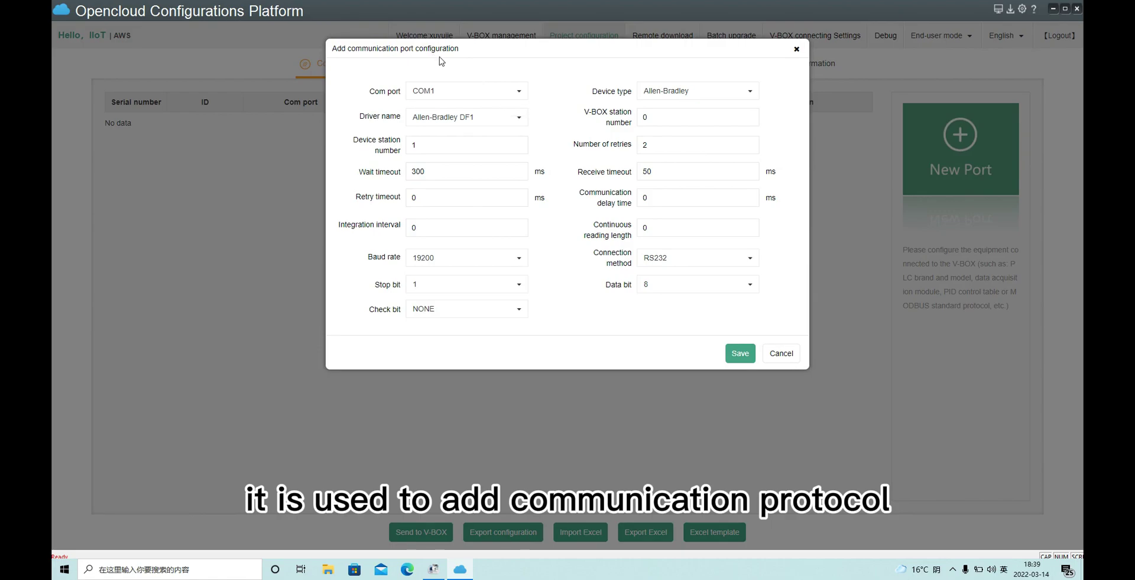
pyautogui.click(796, 49)
pyautogui.click(476, 71)
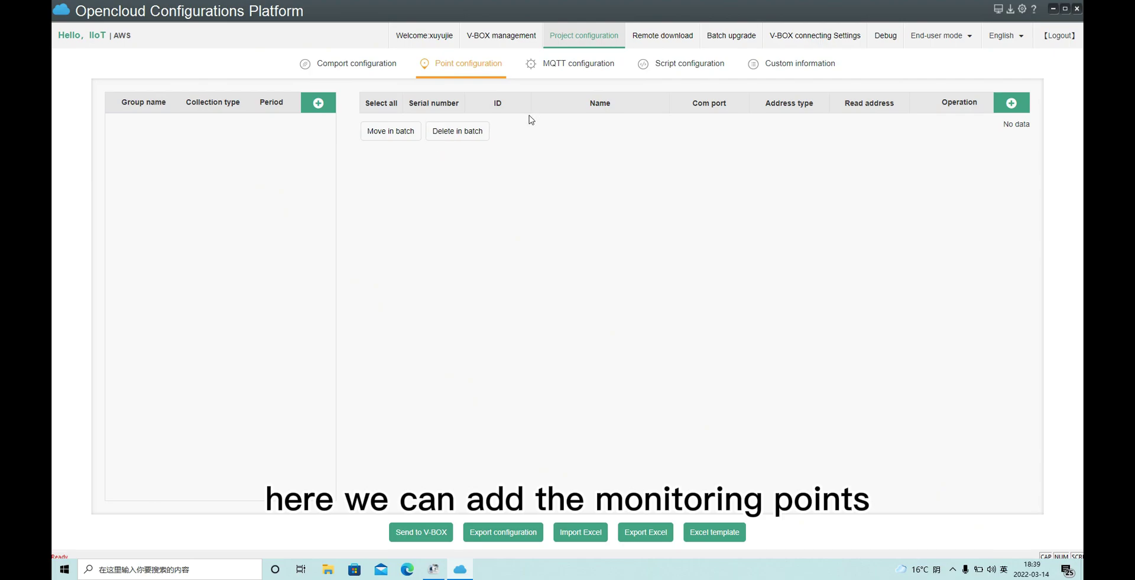
# - On the MQTT tab, highlight the server, port, CA, client certificate, key and login fields
pyautogui.click(588, 70)
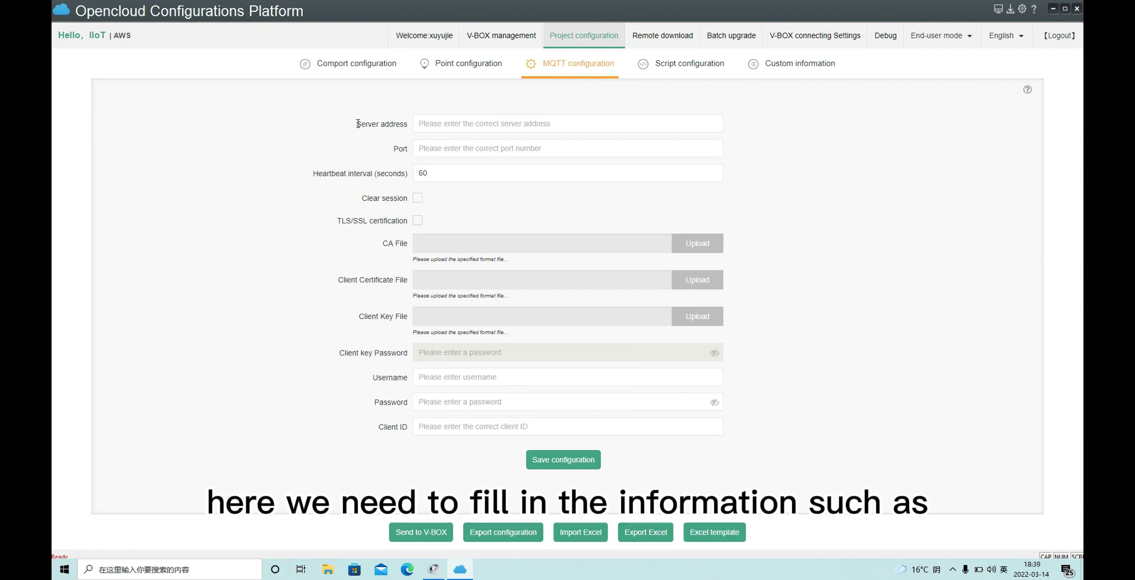
pyautogui.moveTo(357, 124); pyautogui.dragTo(406, 125)
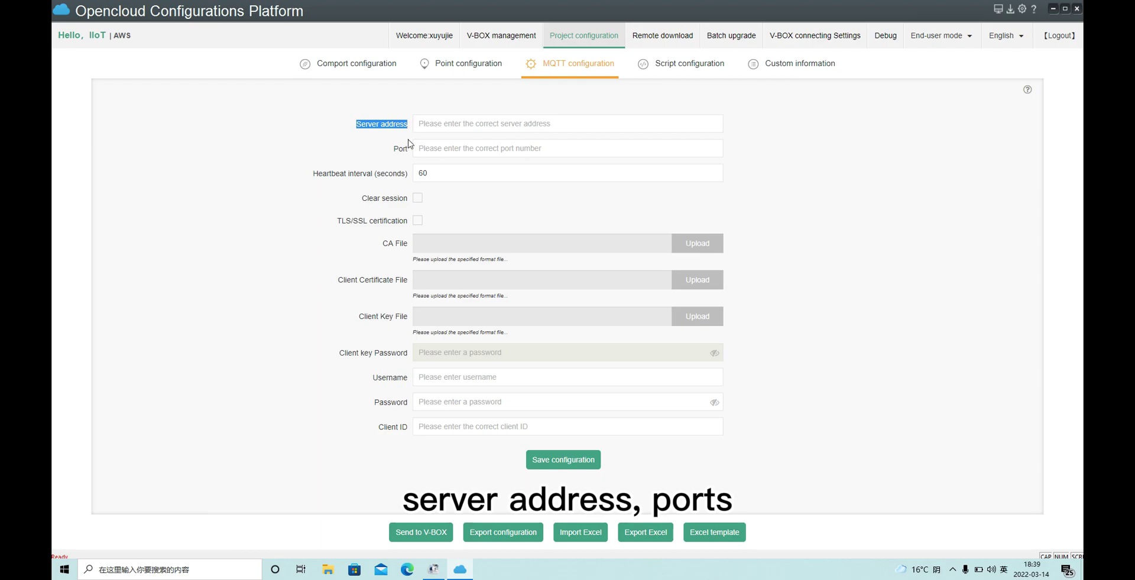
pyautogui.doubleClick(406, 146)
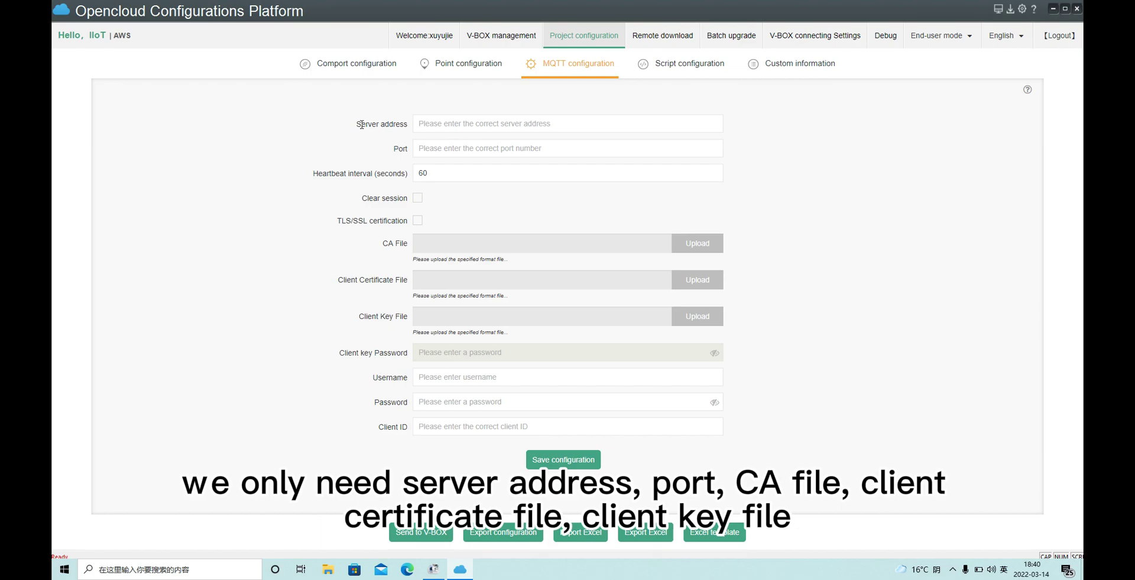
pyautogui.moveTo(364, 126); pyautogui.dragTo(426, 170)
pyautogui.moveTo(387, 241); pyautogui.dragTo(409, 244)
pyautogui.moveTo(339, 287); pyautogui.dragTo(408, 283)
pyautogui.click(401, 292)
pyautogui.moveTo(361, 316); pyautogui.dragTo(398, 316)
pyautogui.click(405, 318)
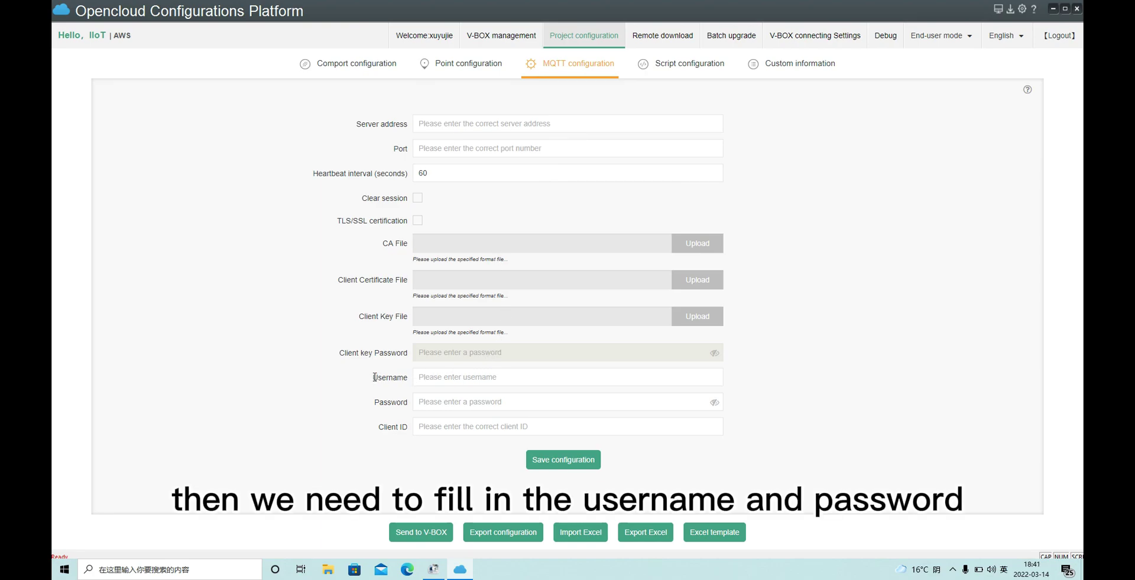
pyautogui.moveTo(374, 377); pyautogui.dragTo(405, 399)
pyautogui.click(405, 400)
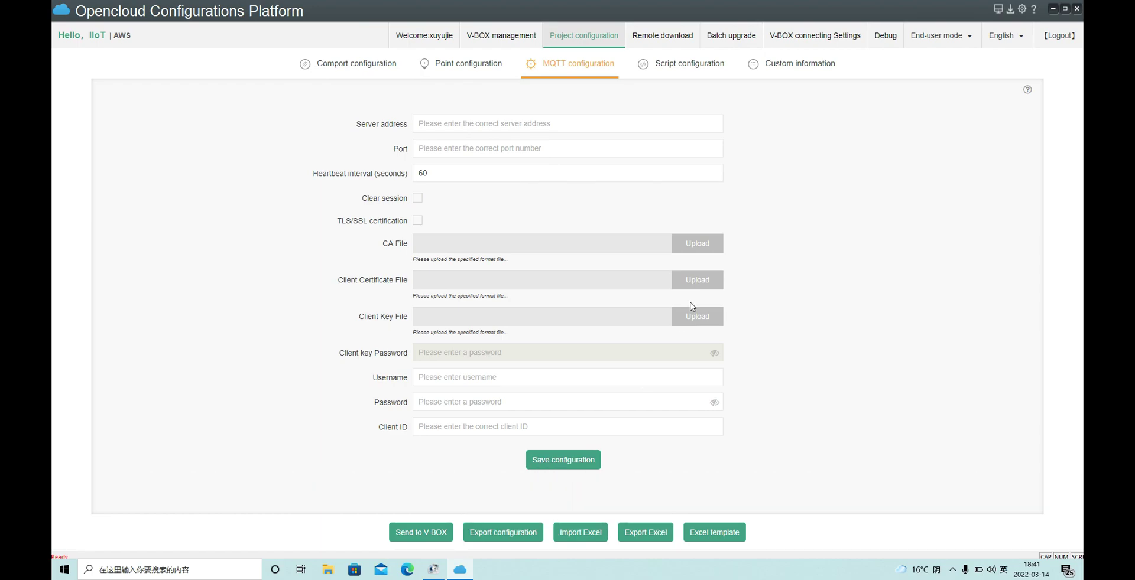
pyautogui.click(704, 71)
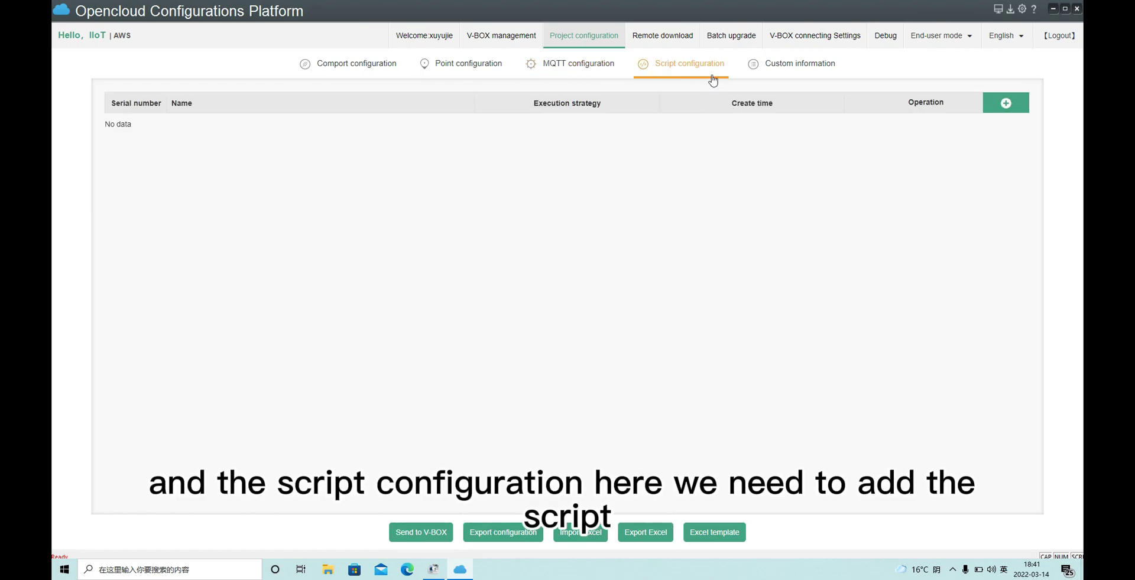
pyautogui.click(992, 103)
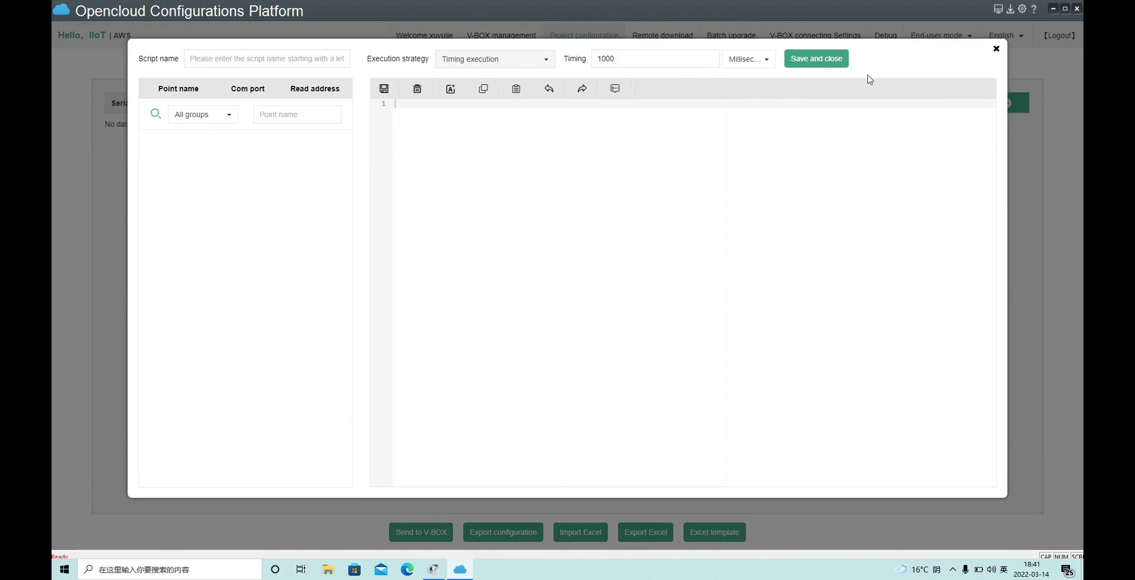
pyautogui.click(995, 49)
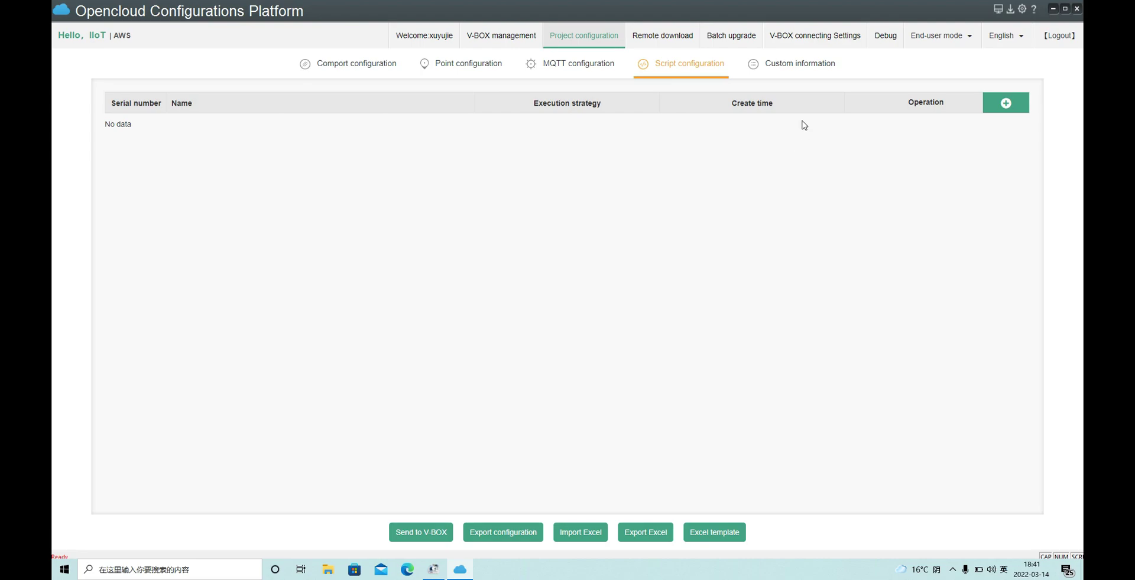
pyautogui.click(799, 75)
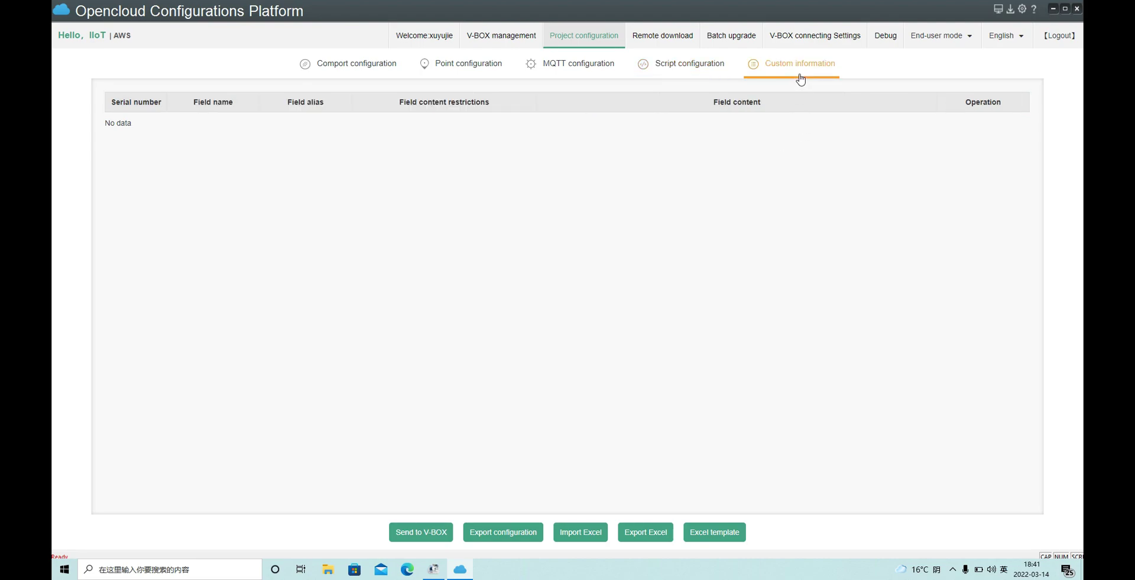
pyautogui.click(721, 80)
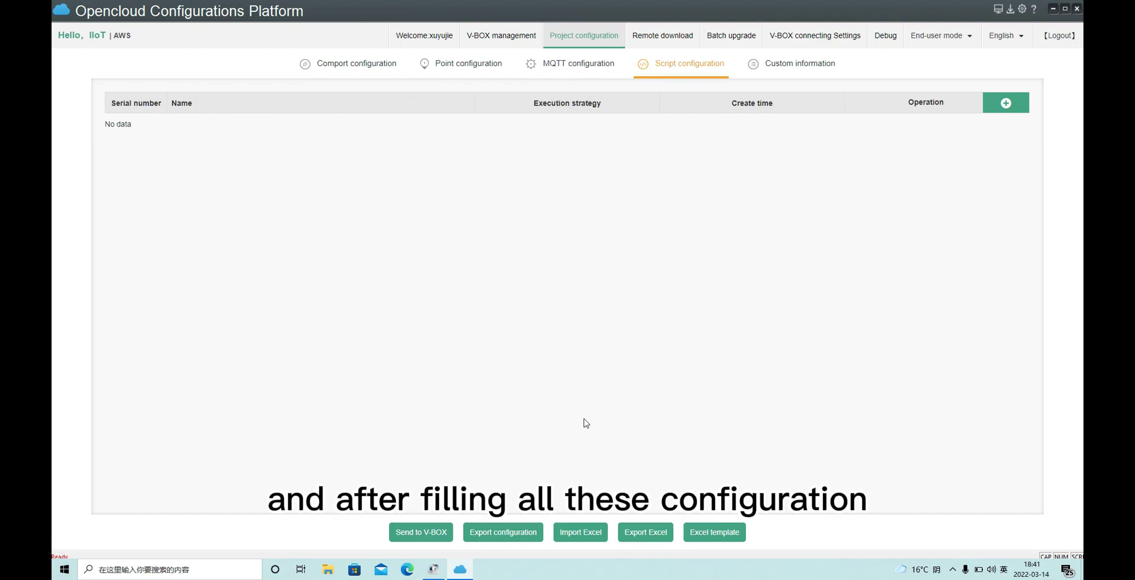
# - Send the AWS project to the S-NG V-BOX and confirm the prompt
pyautogui.click(424, 535)
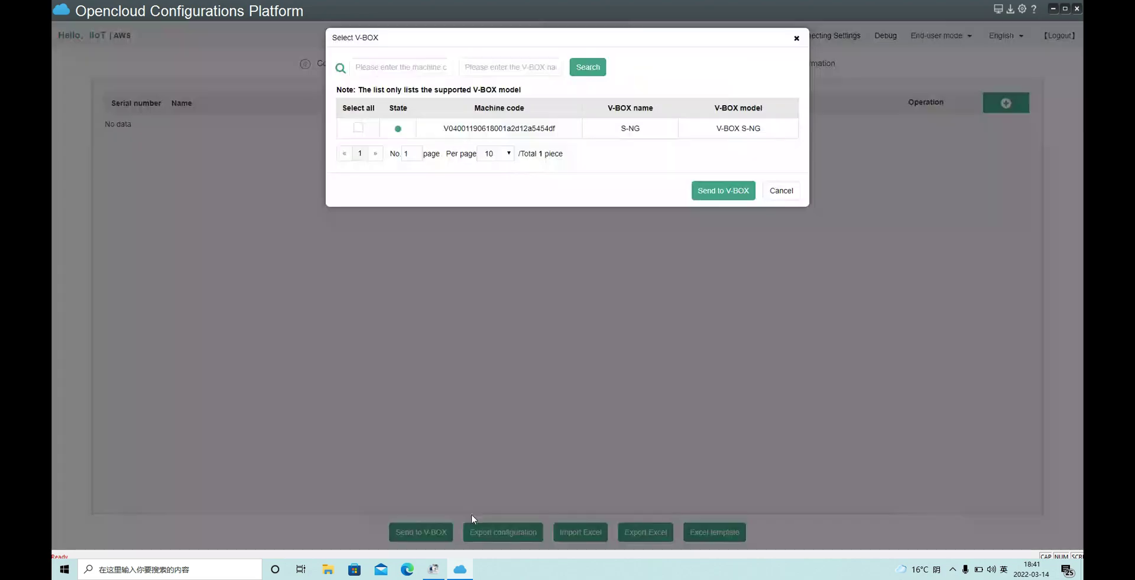
pyautogui.click(358, 139)
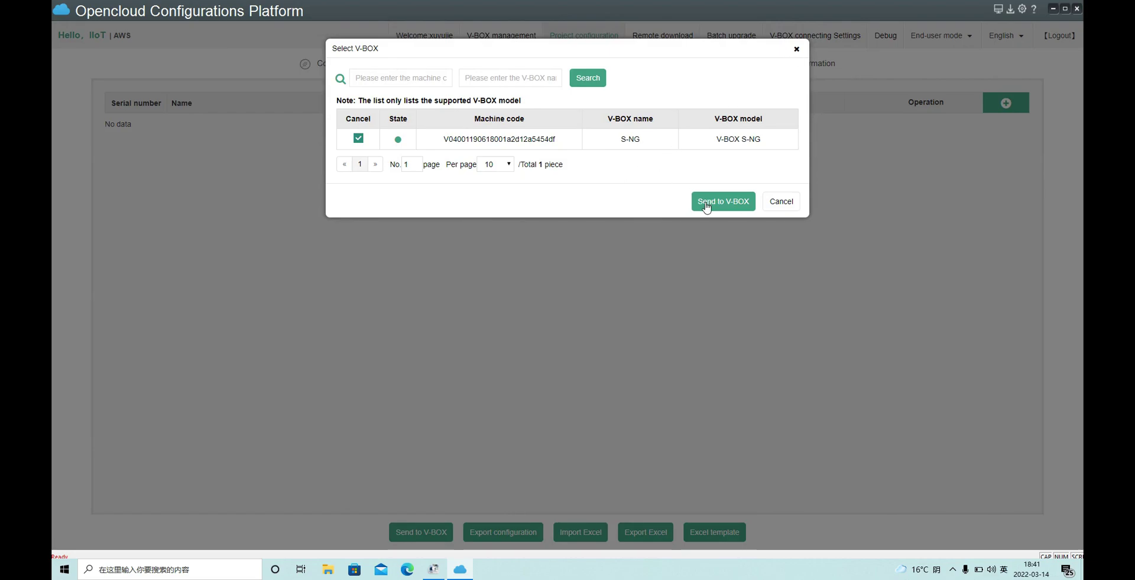
pyautogui.click(742, 204)
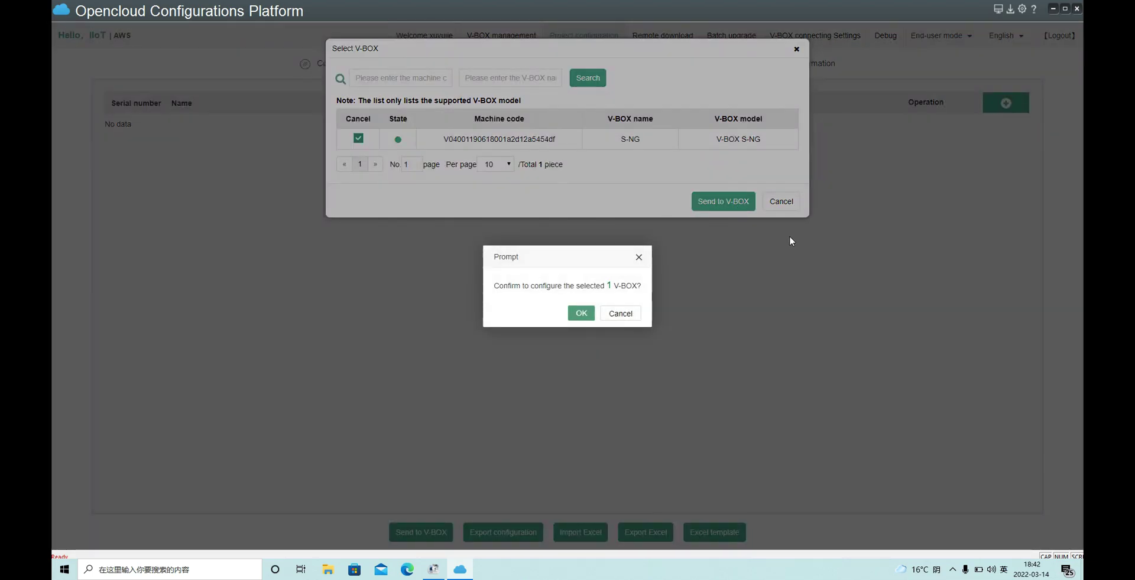
pyautogui.click(584, 315)
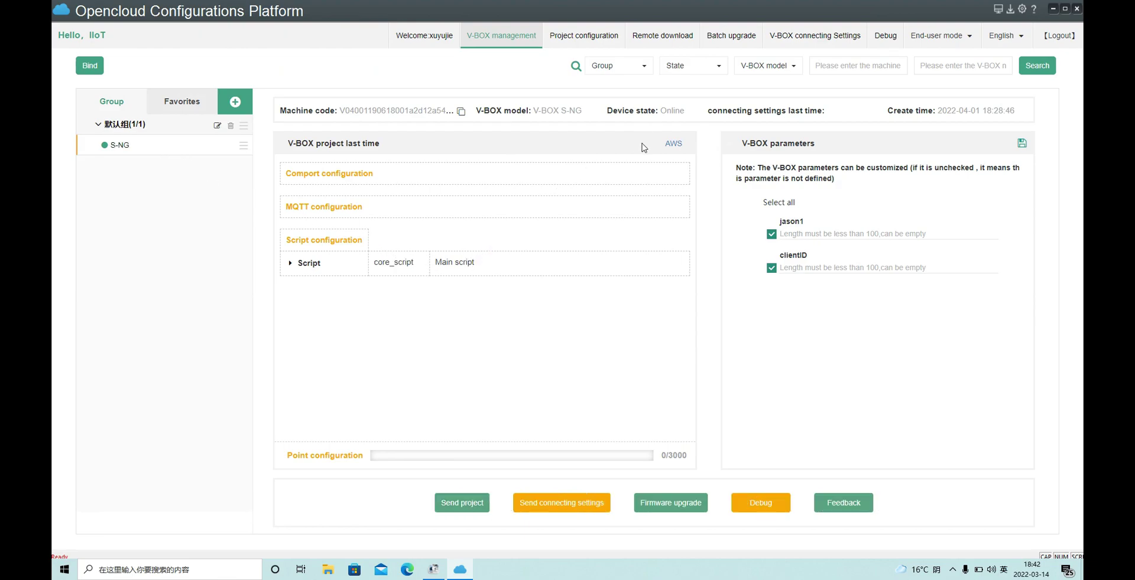
# - Open the Debug page and start debugging the S-NG V-BOX's server connection
pyautogui.click(885, 38)
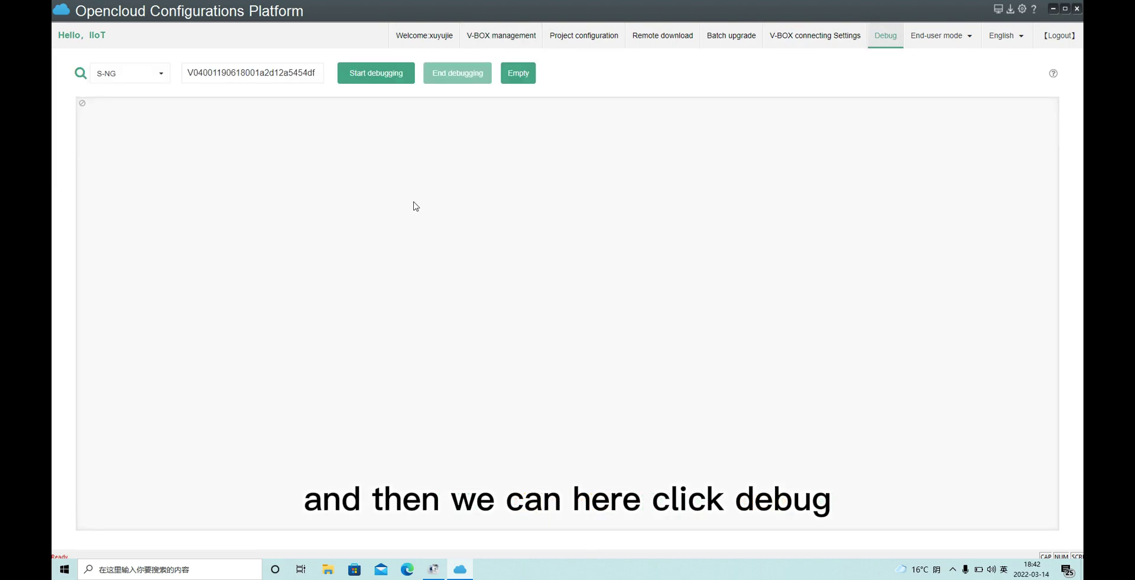
pyautogui.click(376, 75)
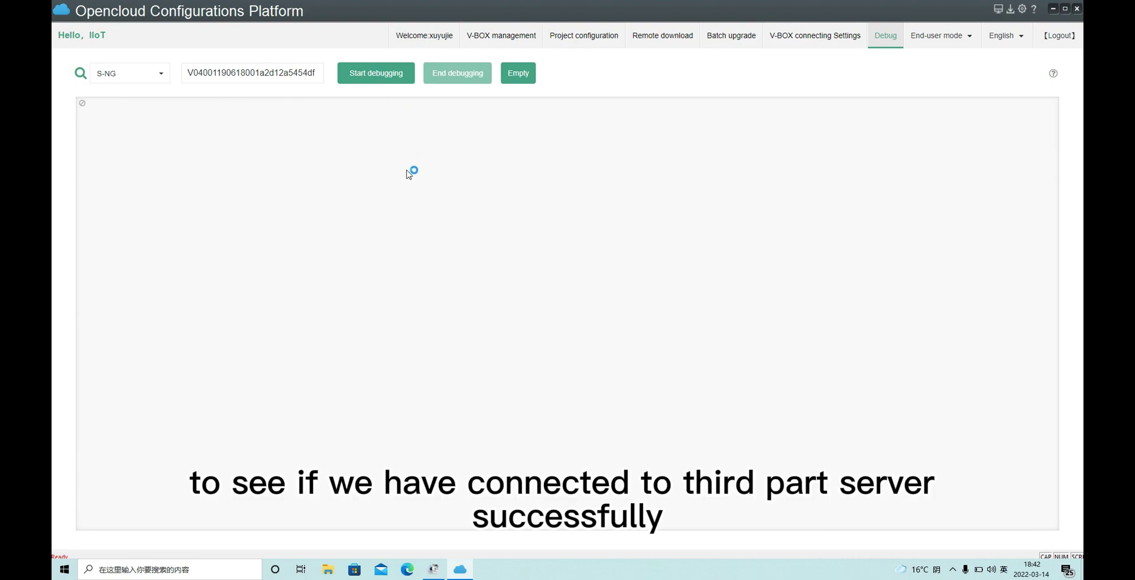